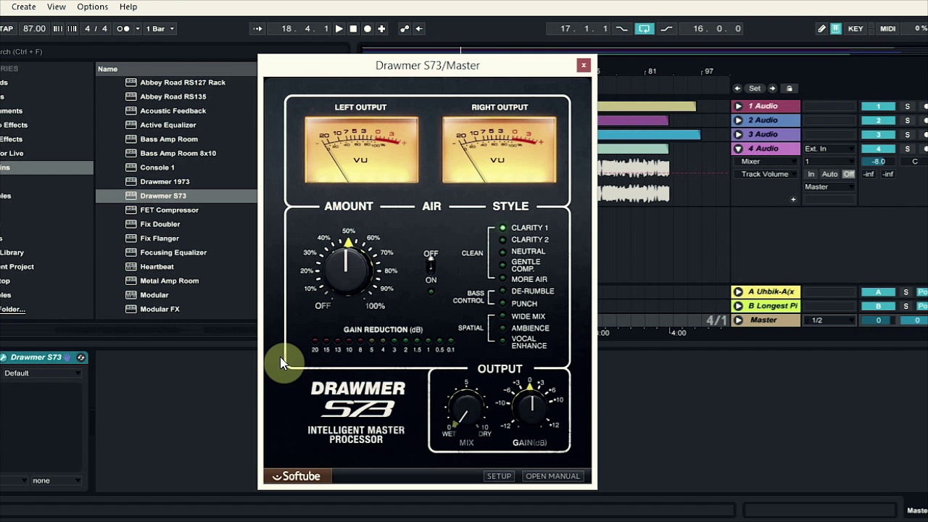
{"action": "mouse_move", "coordinate": [321, 288]}
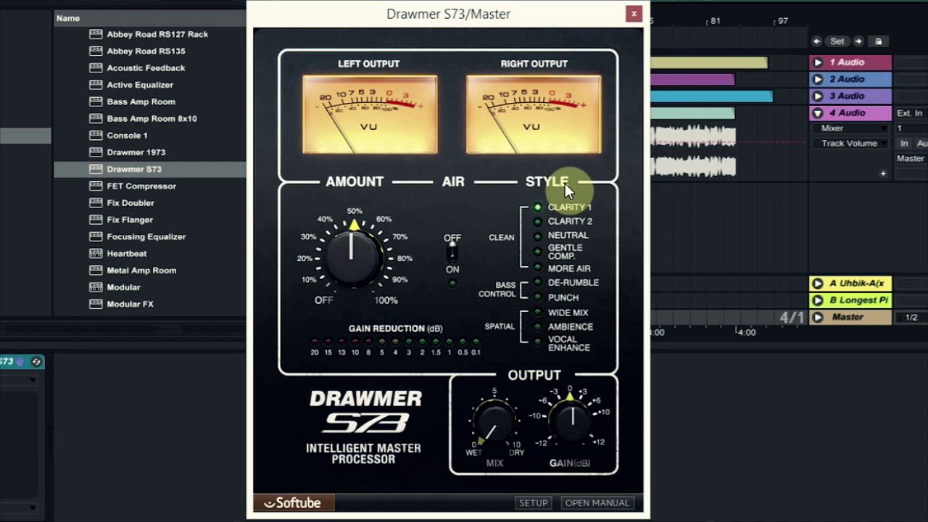
{"action": "mouse_move", "coordinate": [457, 243]}
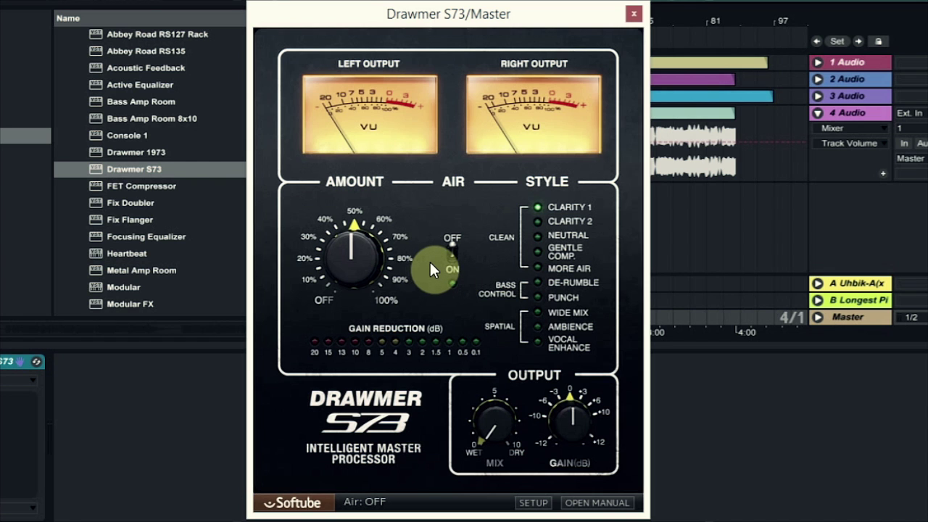
{"action": "mouse_move", "coordinate": [346, 250]}
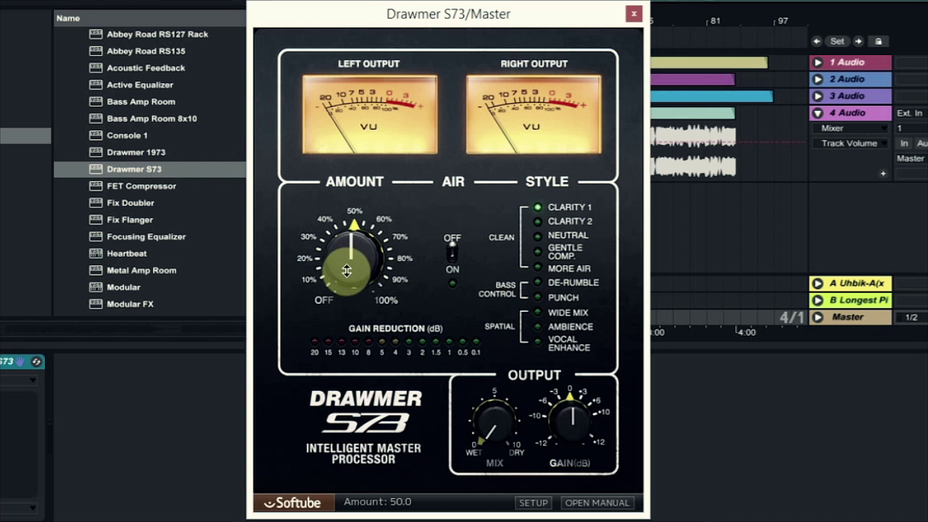
{"action": "left_click_drag", "start_coordinate": [497, 437], "coordinate": [491, 471]}
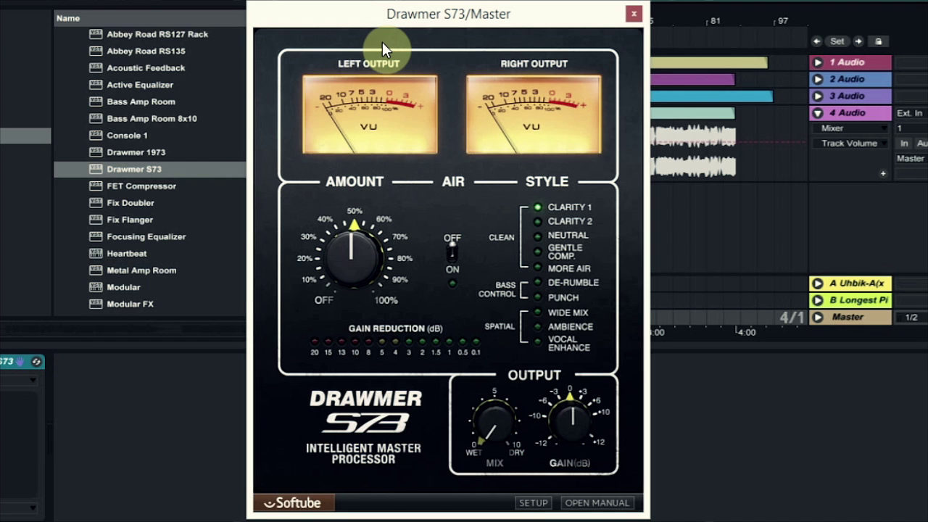
Start playback, set the Drawmer S73 Amount to 66, and raise its output gain to about +3 dB
{"action": "key", "text": "space"}
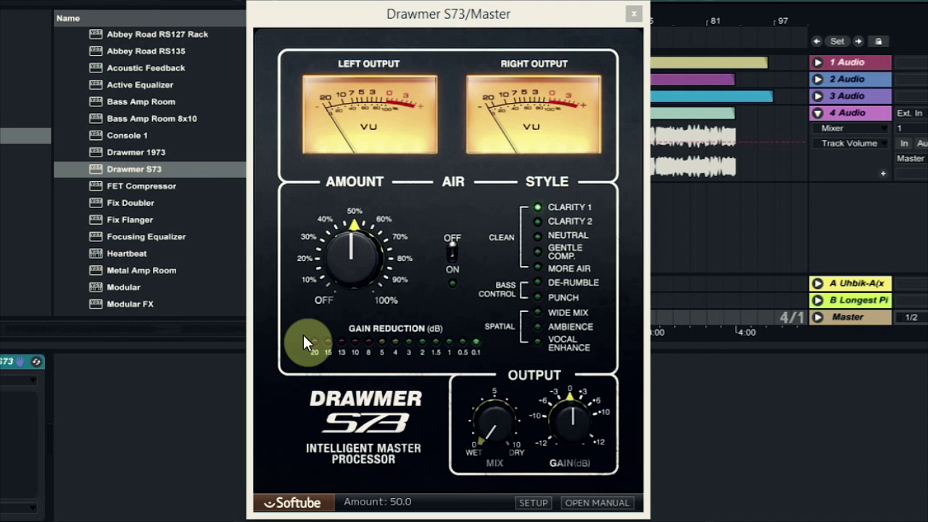
{"action": "left_click_drag", "start_coordinate": [336, 270], "coordinate": [329, 246]}
{"action": "mouse_move", "coordinate": [534, 406]}
{"action": "left_mouse_down"}
{"action": "mouse_move", "coordinate": [557, 406]}
{"action": "mouse_move", "coordinate": [550, 403]}
{"action": "left_mouse_up"}
{"action": "left_click_drag", "start_coordinate": [406, 245], "coordinate": [373, 251]}
Switch Air on and back off to compare its effect on the Clarity 1 style
{"action": "left_click", "coordinate": [455, 281]}
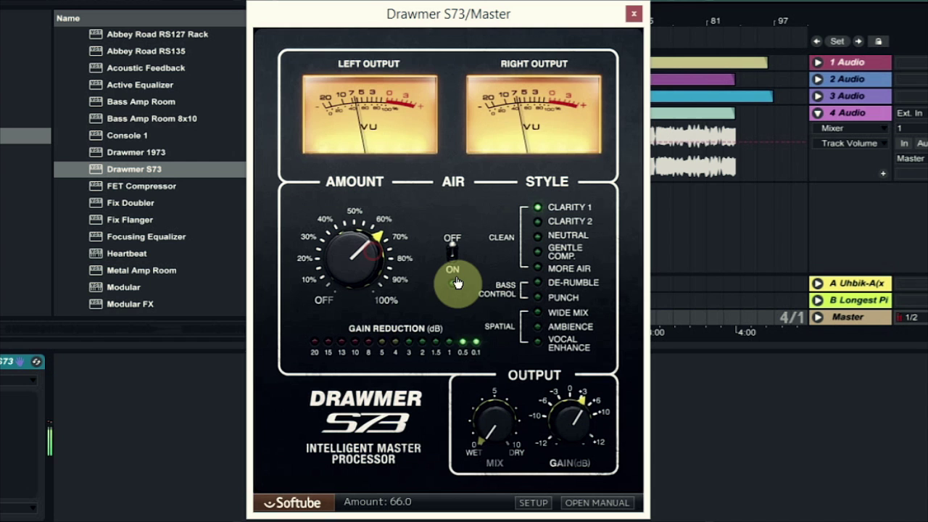
{"action": "left_click", "coordinate": [453, 290]}
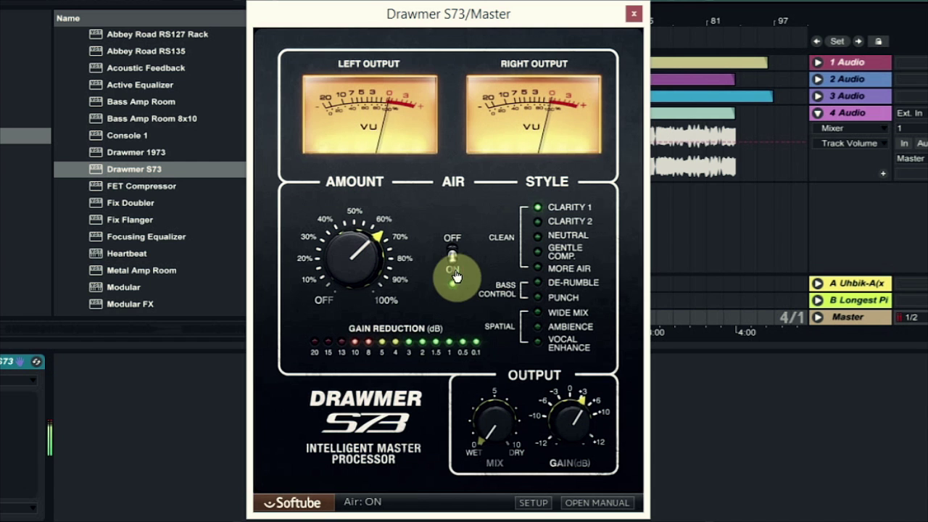
{"action": "left_click", "coordinate": [451, 252]}
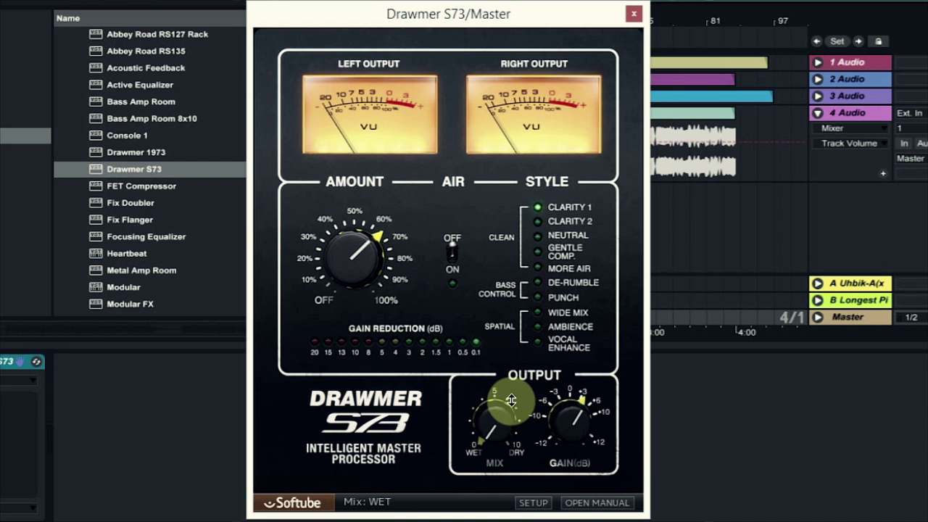
Start and stop playback to listen to the mix processed with Clarity 1 and Air off
{"action": "key", "text": "space"}
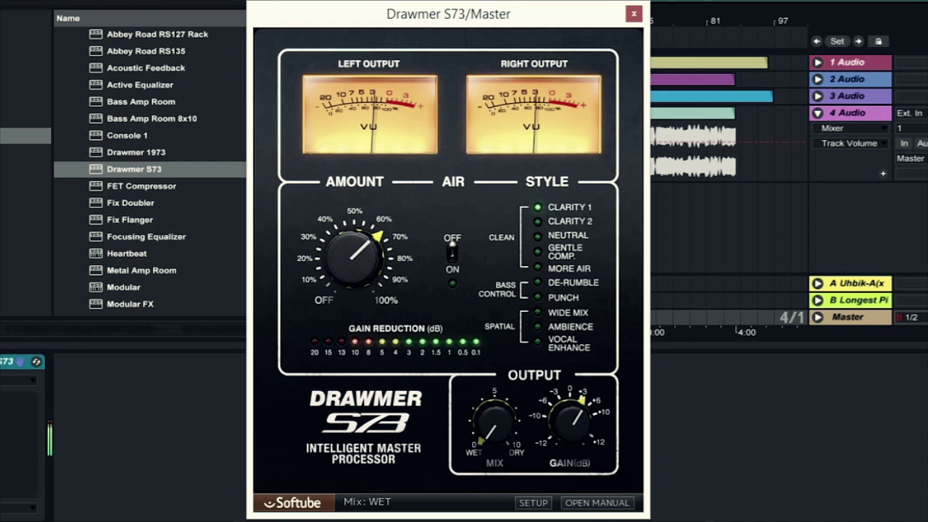
{"action": "key", "text": "space"}
{"action": "key", "text": "space"}
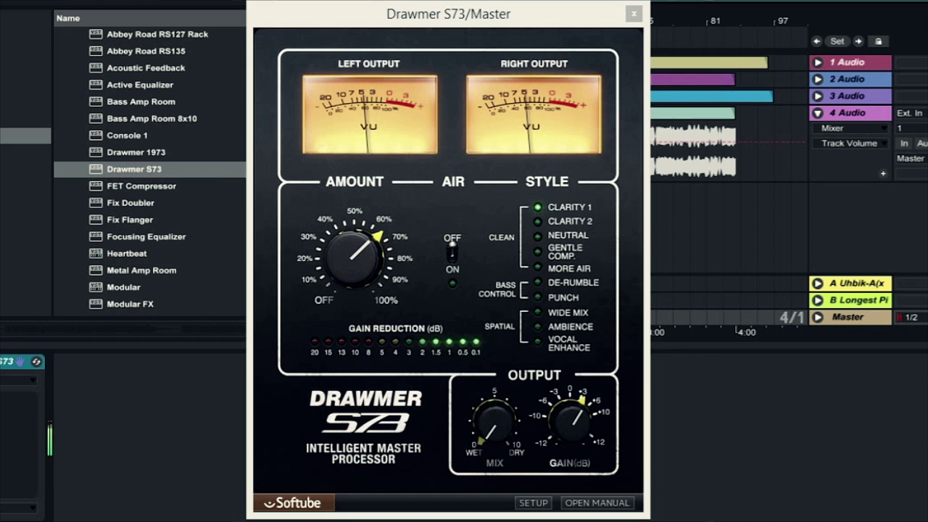
{"action": "key", "text": "space"}
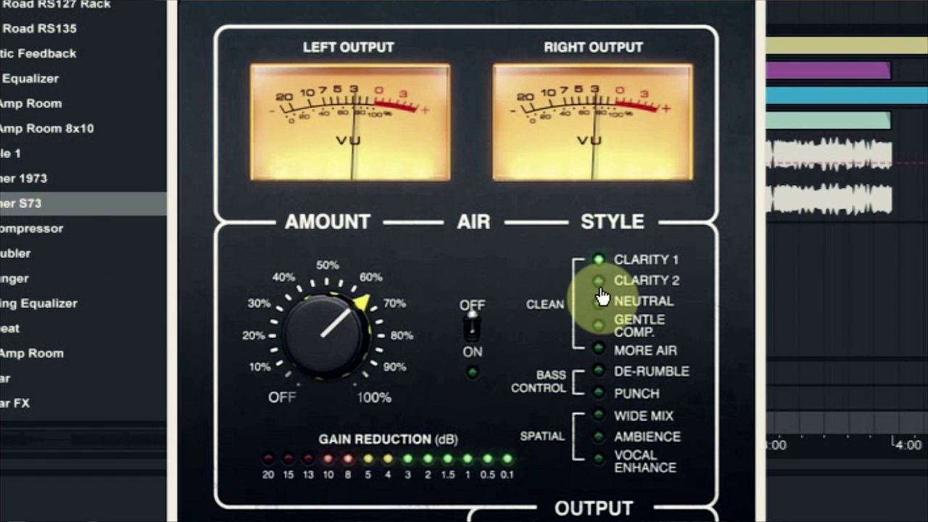
Audition the Clarity 2 and Neutral styles, comparing each with Air on and off
{"action": "left_click", "coordinate": [538, 224]}
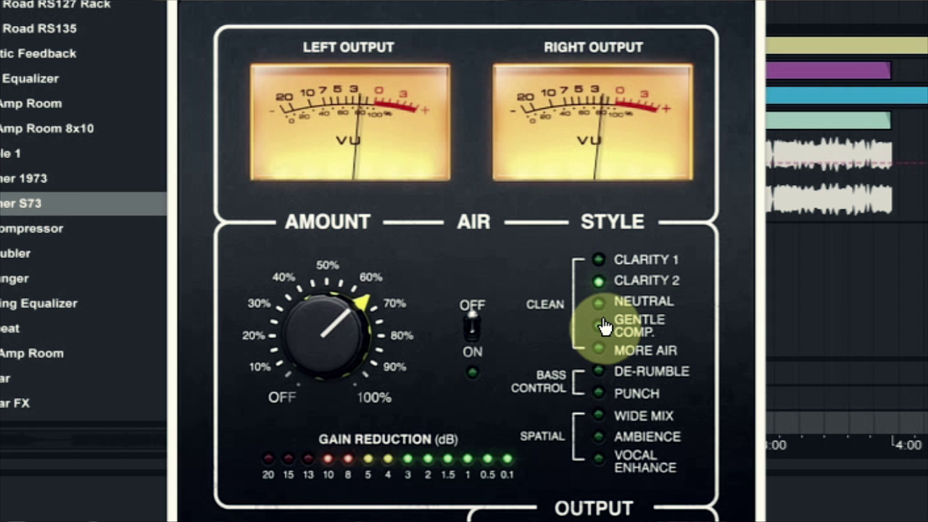
{"action": "mouse_move", "coordinate": [472, 323]}
{"action": "left_mouse_down"}
{"action": "mouse_move", "coordinate": [474, 367]}
{"action": "mouse_move", "coordinate": [472, 328]}
{"action": "left_mouse_up"}
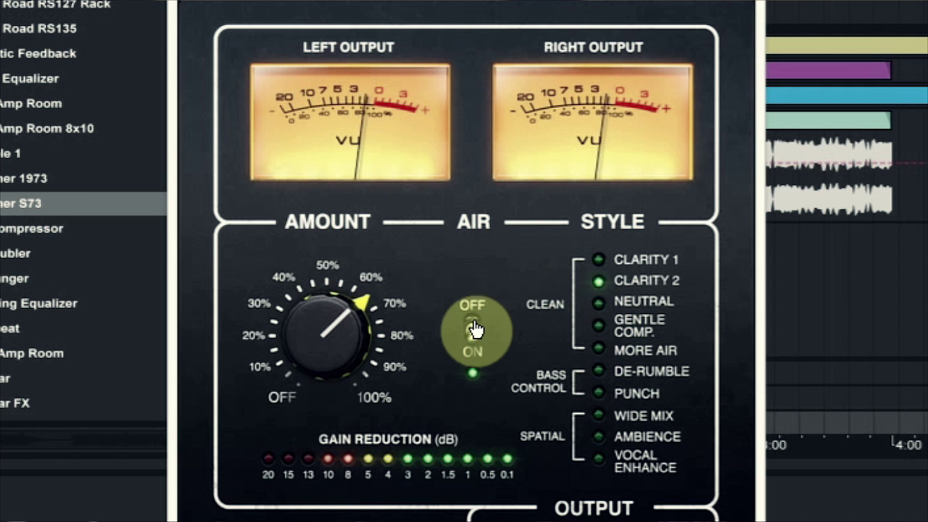
{"action": "mouse_move", "coordinate": [580, 320]}
{"action": "left_mouse_down"}
{"action": "mouse_move", "coordinate": [591, 315]}
{"action": "mouse_move", "coordinate": [573, 332]}
{"action": "mouse_move", "coordinate": [580, 338]}
{"action": "mouse_move", "coordinate": [573, 320]}
{"action": "left_mouse_up"}
{"action": "left_click_drag", "start_coordinate": [472, 346], "coordinate": [483, 387]}
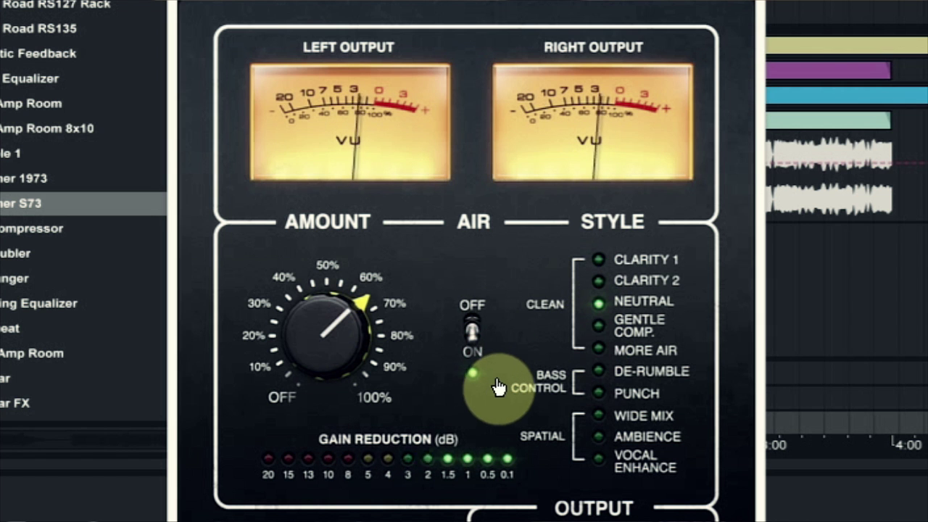
{"action": "left_click_drag", "start_coordinate": [474, 350], "coordinate": [473, 309]}
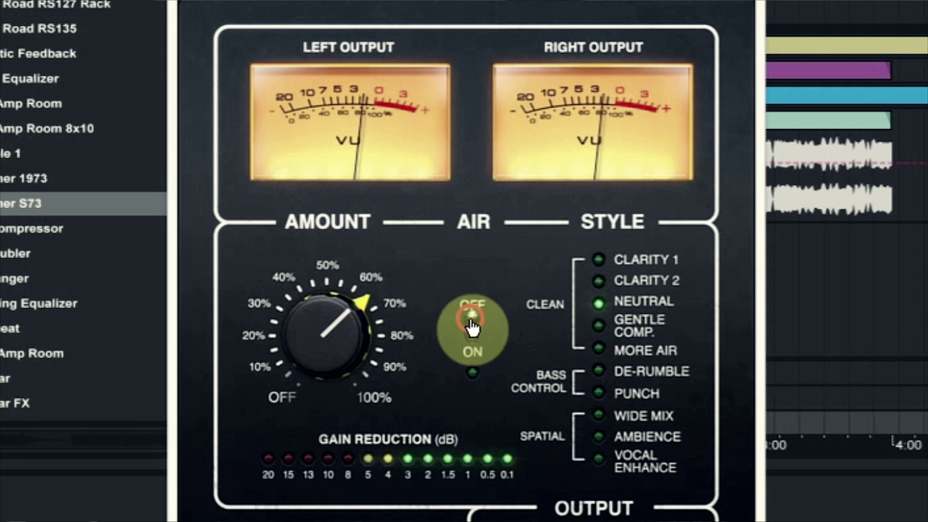
Audition the Gentle Comp. and More Air styles, comparing each with Air on and off
{"action": "left_click", "coordinate": [599, 332]}
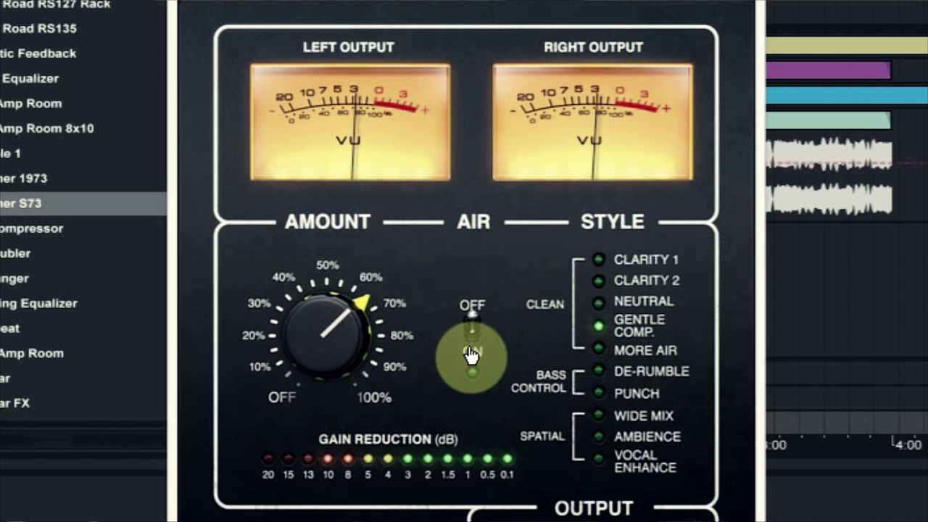
{"action": "mouse_move", "coordinate": [472, 313]}
{"action": "left_mouse_down"}
{"action": "mouse_move", "coordinate": [477, 358]}
{"action": "mouse_move", "coordinate": [477, 324]}
{"action": "left_mouse_up"}
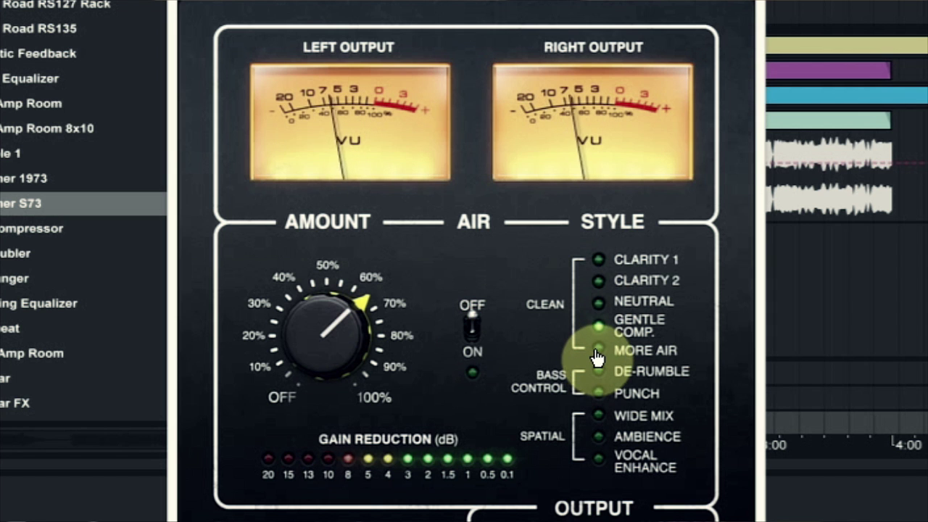
{"action": "left_click", "coordinate": [598, 352]}
{"action": "left_click_drag", "start_coordinate": [493, 377], "coordinate": [473, 322]}
{"action": "left_click", "coordinate": [472, 320]}
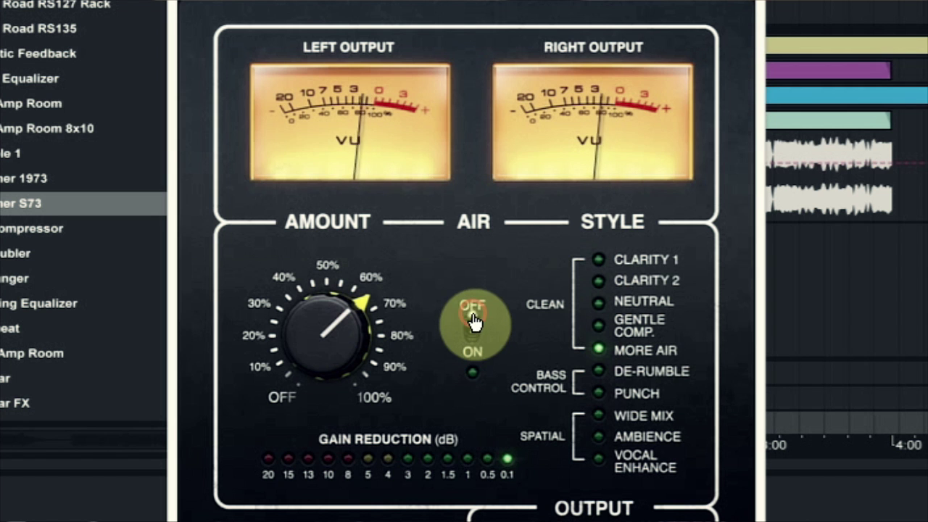
Audition the De-Rumble and Punch bass control styles, comparing each with Air on and off
{"action": "left_click", "coordinate": [598, 372]}
{"action": "left_click", "coordinate": [481, 372]}
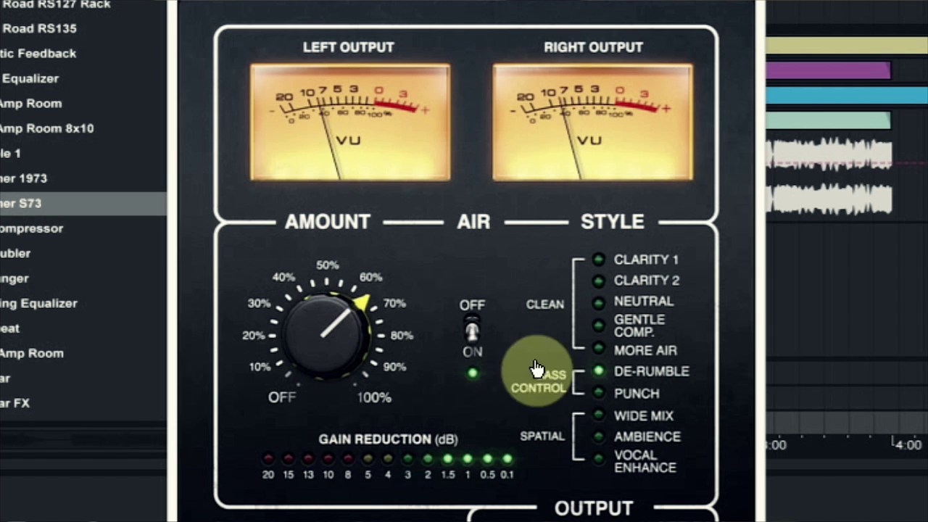
{"action": "left_click", "coordinate": [472, 332]}
{"action": "left_click", "coordinate": [597, 396]}
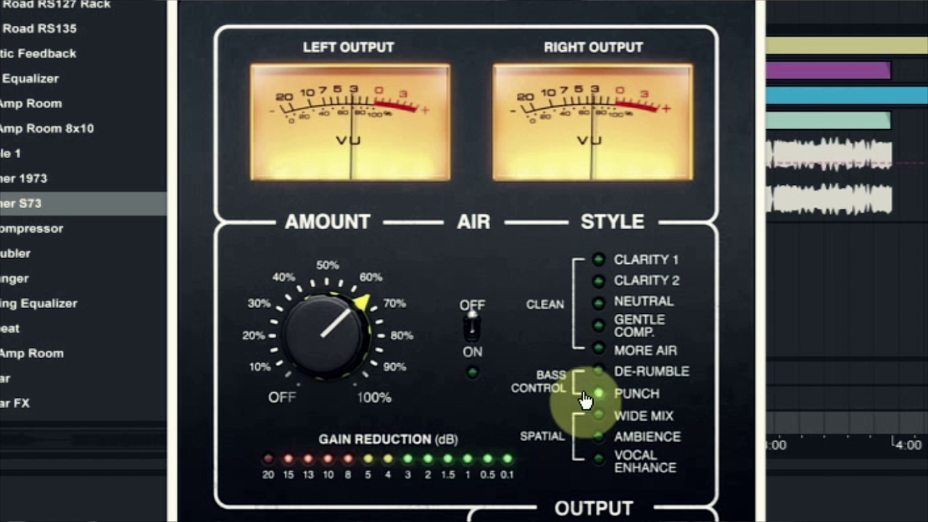
{"action": "left_click", "coordinate": [473, 354]}
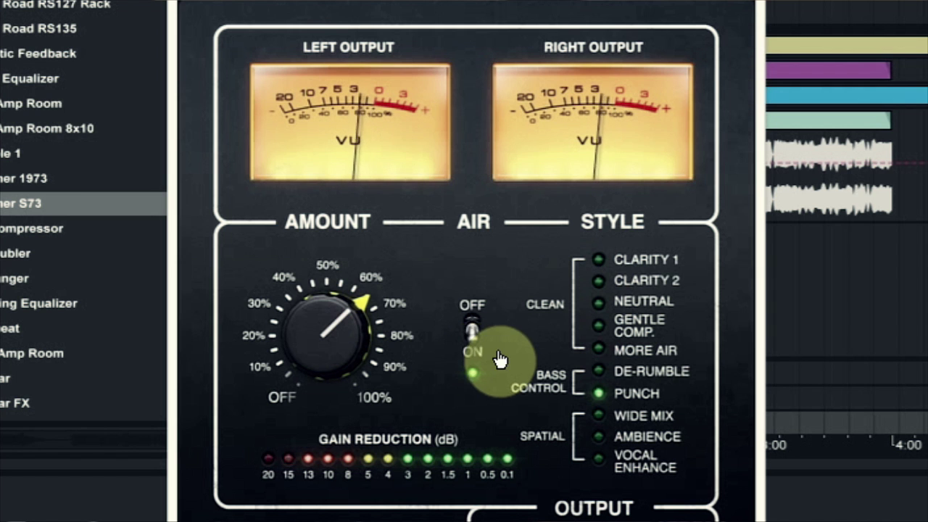
{"action": "left_click", "coordinate": [473, 332]}
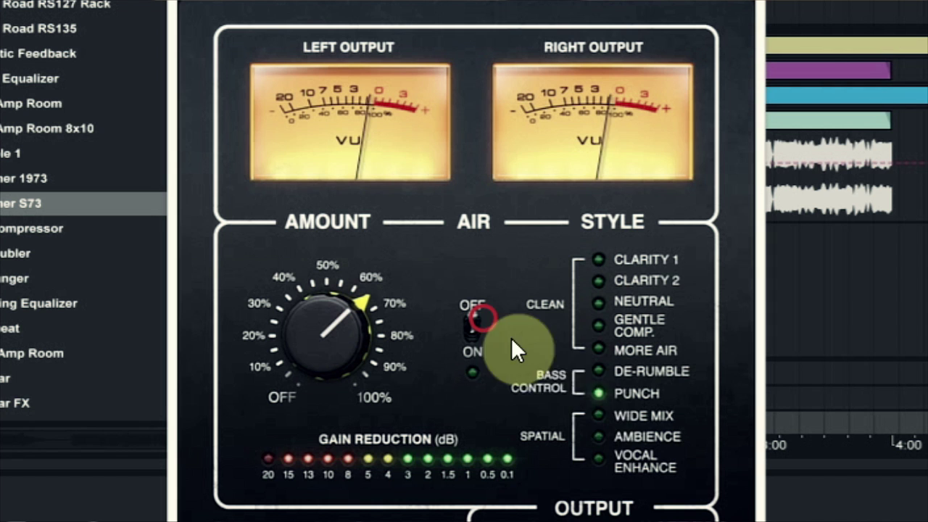
Audition the Wide Mix and Ambience spatial styles, comparing each with Air on and off
{"action": "left_click", "coordinate": [595, 415]}
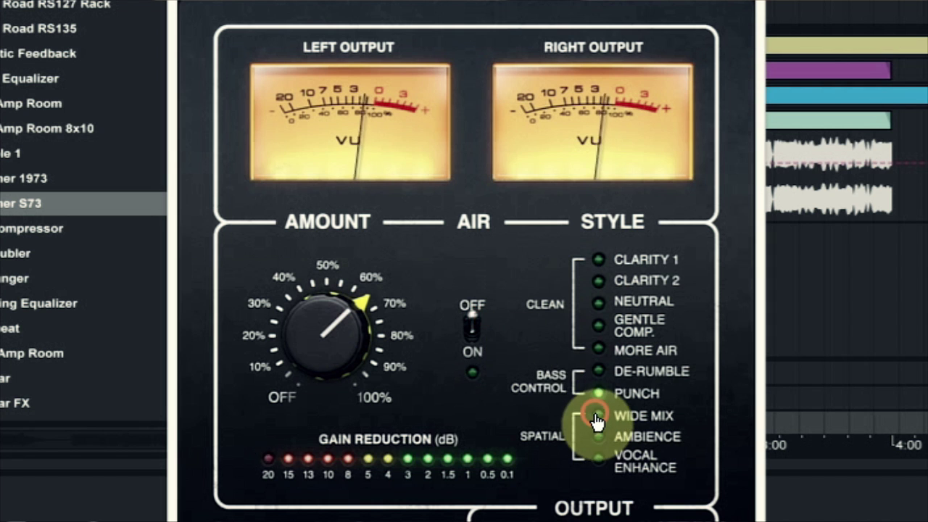
{"action": "left_click", "coordinate": [474, 346]}
{"action": "left_click", "coordinate": [474, 332]}
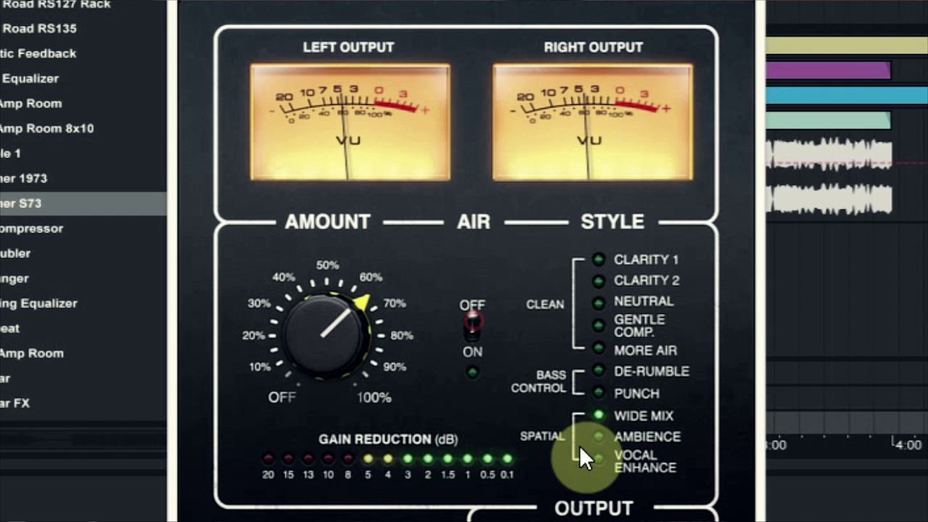
{"action": "left_click", "coordinate": [596, 439]}
{"action": "left_click", "coordinate": [472, 342]}
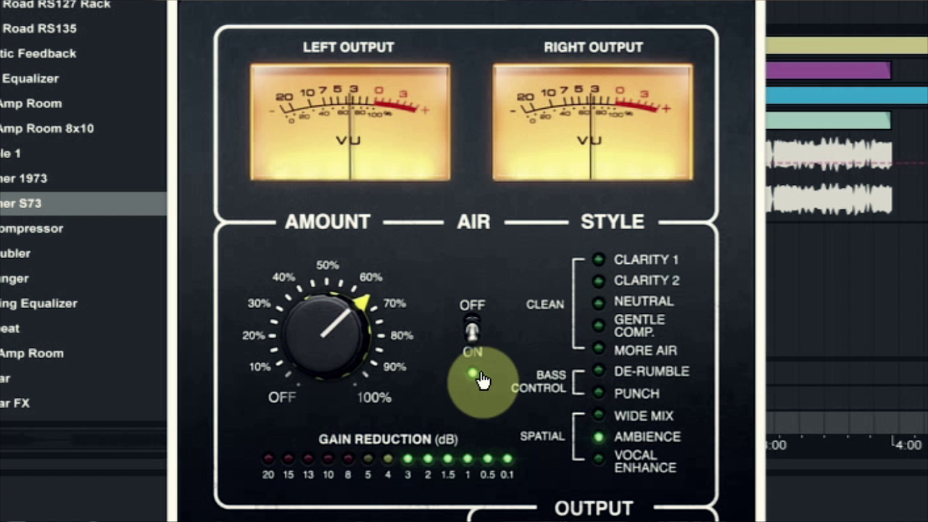
{"action": "left_click", "coordinate": [472, 330]}
Set the style to Vocal Enhance and compare it with Air on, leaving Air off
{"action": "left_click", "coordinate": [597, 459]}
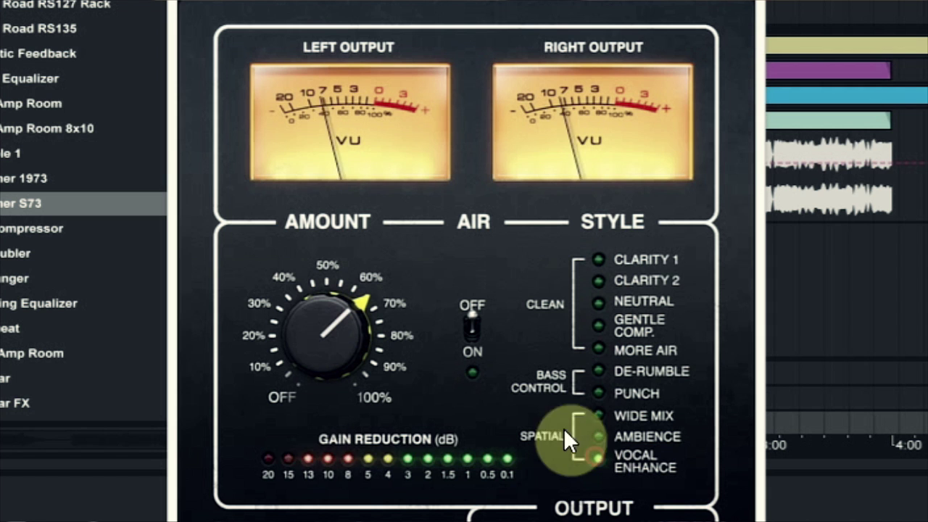
{"action": "left_click", "coordinate": [472, 344]}
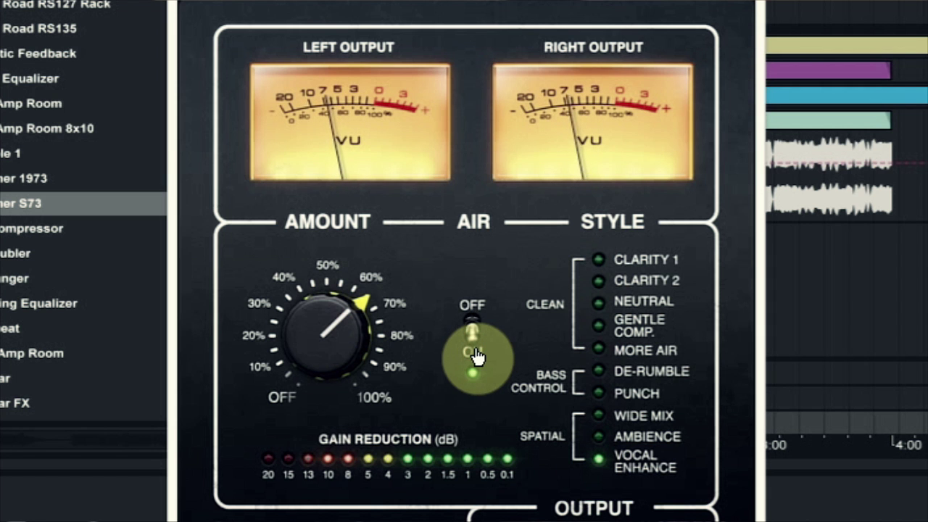
{"action": "left_click", "coordinate": [474, 320]}
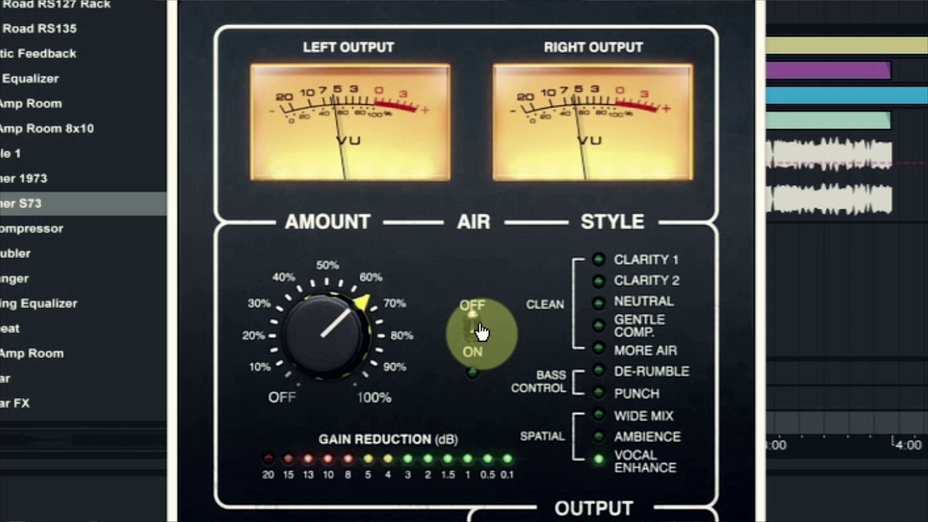